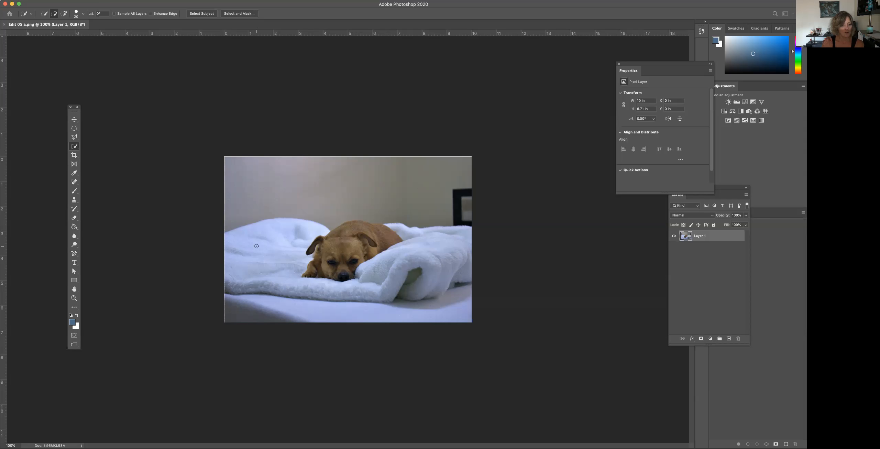
- Select the white blanket and bed with Quick Selection, excluding the dog and wall, and open the selection in Select and Mask
mouse_move(230, 235)
mouse_down()
mouse_move(298, 230)
mouse_move(291, 257)
mouse_up()
mouse_move(311, 286)
mouse_down()
mouse_move(345, 285)
mouse_move(358, 272)
mouse_up()
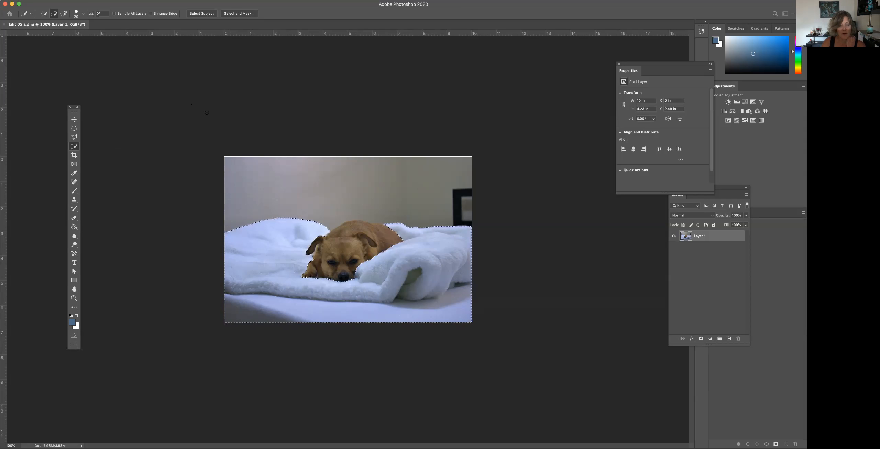
click(241, 14)
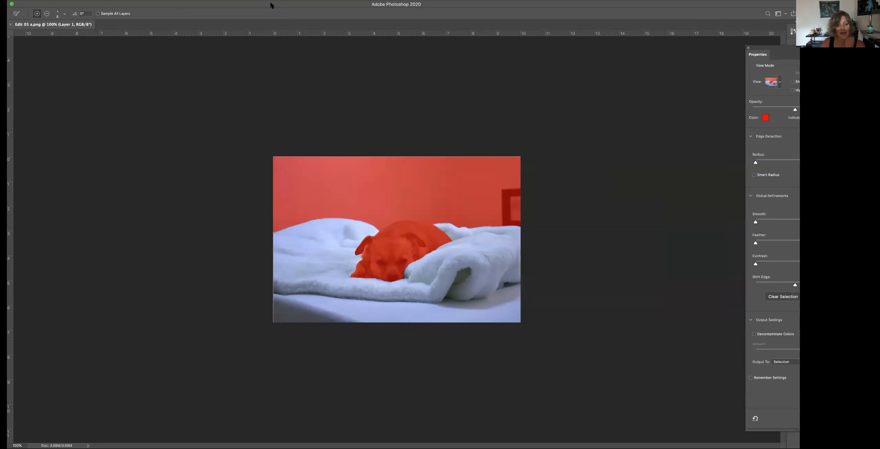
- Preview the blanket mask in Black & White view, and return to Overlay view
click(778, 85)
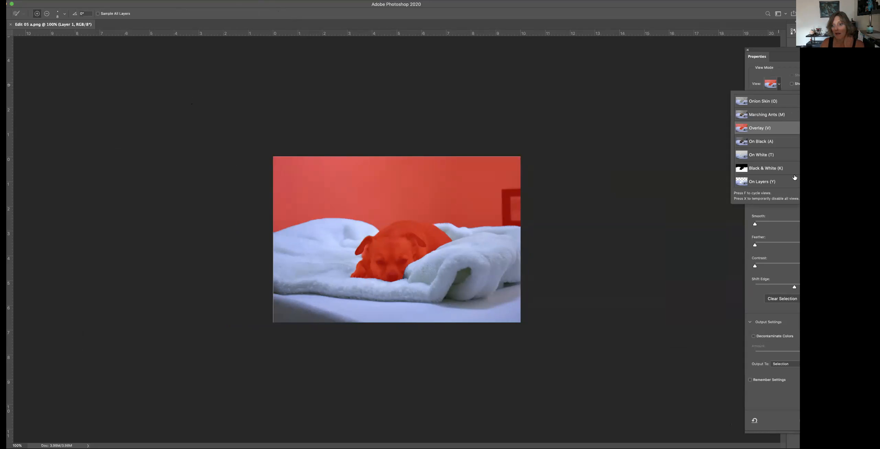
key(k)
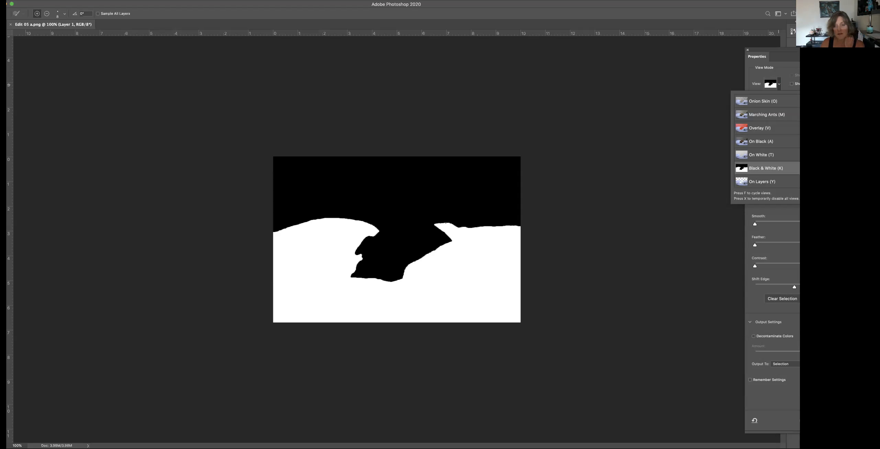
click(777, 129)
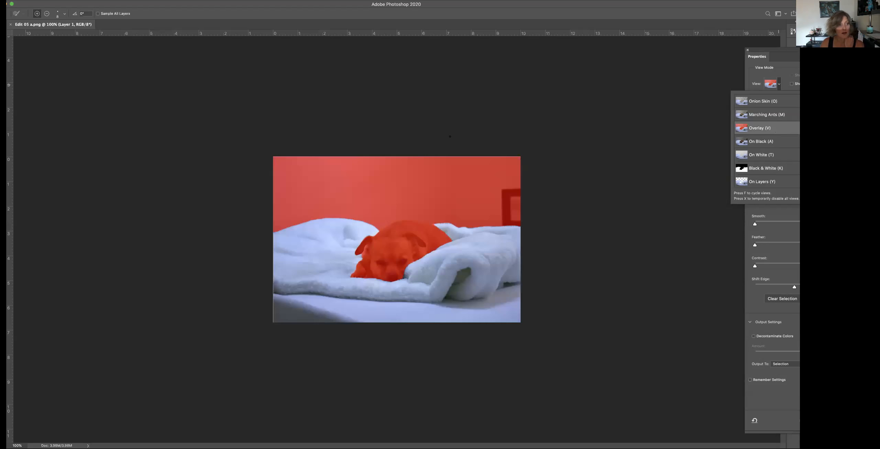
click(173, 8)
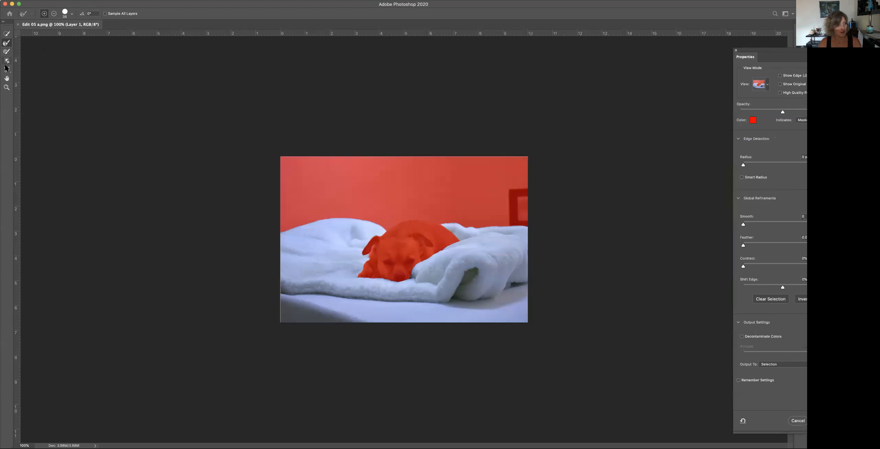
- Refine the blanket's upper edges against the wall with the Refine Edge Brush at 200% zoom
click(7, 87)
click(345, 228)
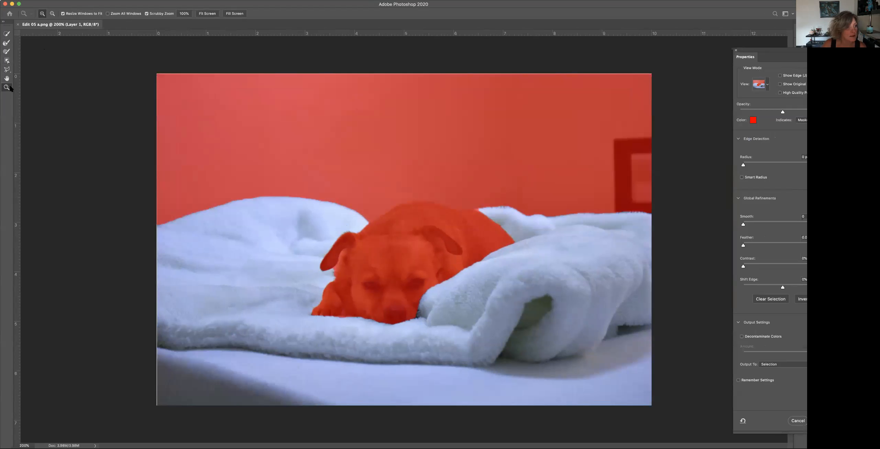
click(5, 43)
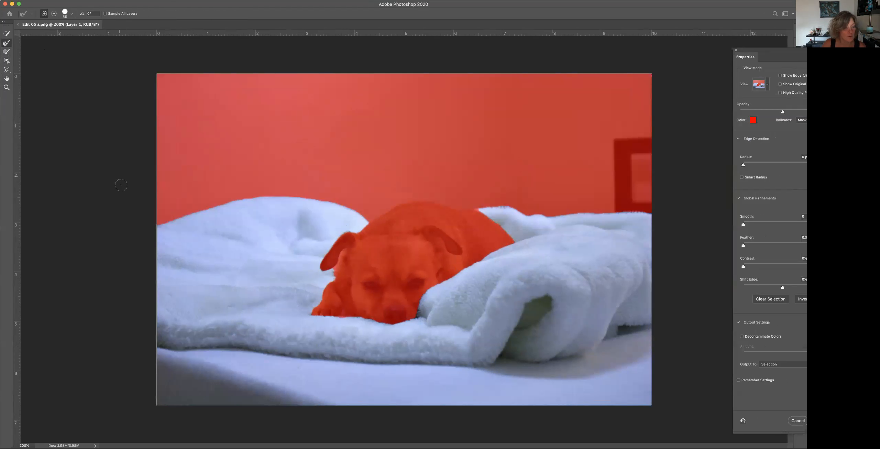
mouse_move(167, 230)
mouse_down()
mouse_move(161, 223)
mouse_move(190, 212)
mouse_move(174, 217)
mouse_move(296, 195)
mouse_move(356, 210)
mouse_move(369, 224)
mouse_move(331, 202)
mouse_move(259, 196)
mouse_move(180, 217)
mouse_move(300, 205)
mouse_move(360, 224)
mouse_move(250, 194)
mouse_move(156, 223)
mouse_up()
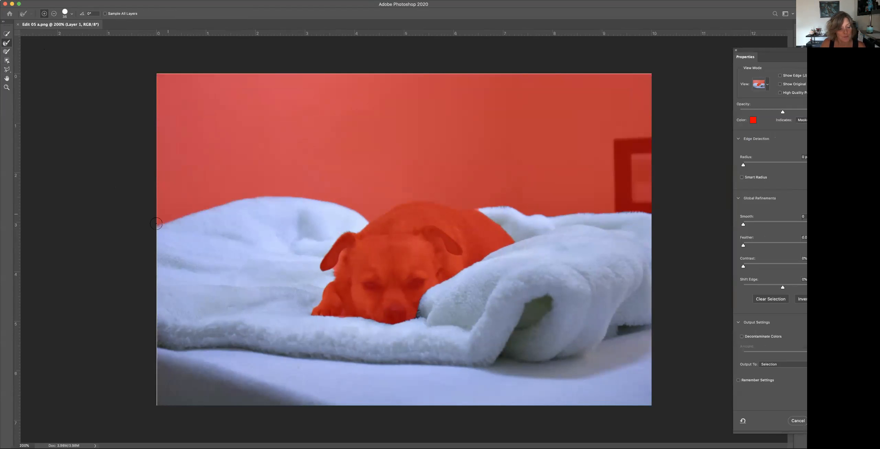
mouse_move(537, 212)
mouse_down()
mouse_move(474, 211)
mouse_move(523, 210)
mouse_move(514, 213)
mouse_move(539, 228)
mouse_move(594, 223)
mouse_move(531, 219)
mouse_move(641, 216)
mouse_move(543, 216)
mouse_up()
mouse_move(635, 217)
mouse_down()
mouse_move(478, 205)
mouse_move(621, 223)
mouse_up()
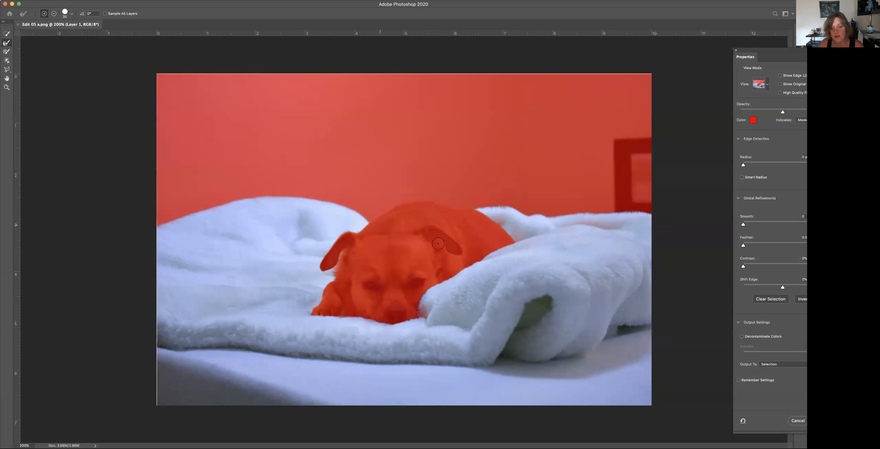
- Check the refined blanket mask in Black & White view, restore Overlay view, and accept the selection
click(766, 86)
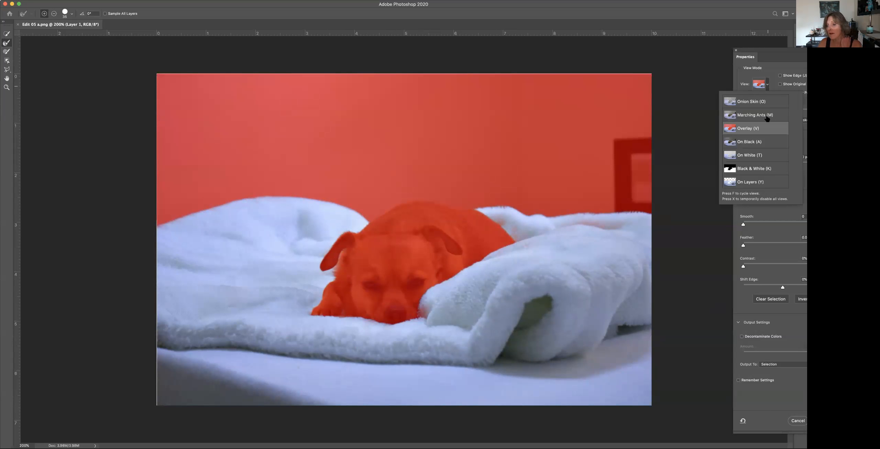
click(728, 170)
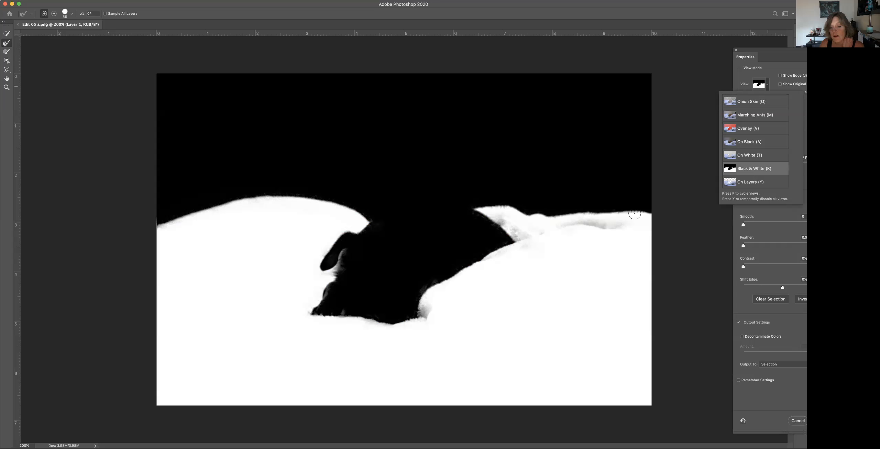
click(749, 131)
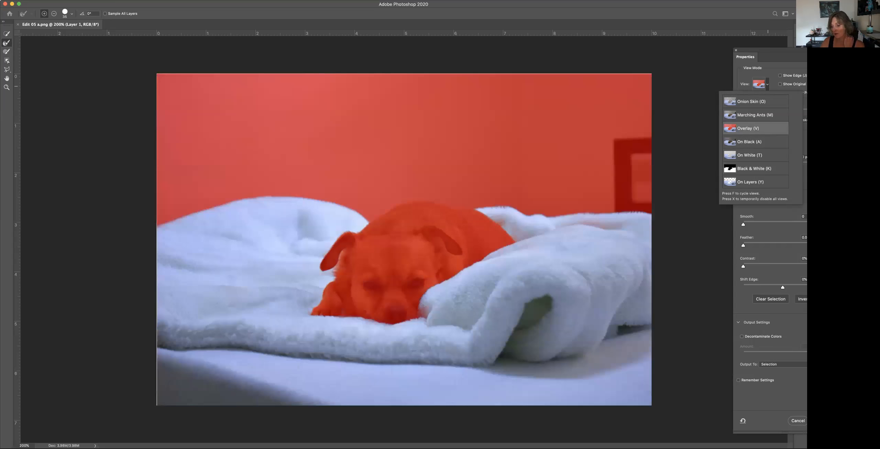
key(Return)
key(Return)
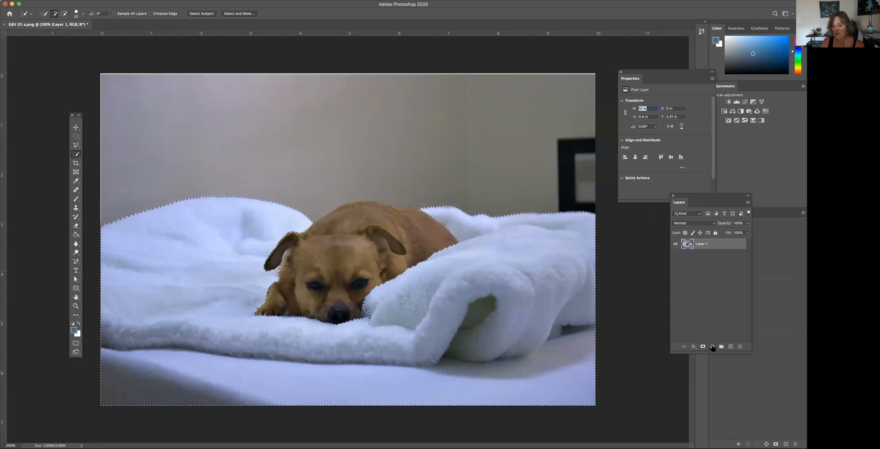
- Add an Exposure adjustment layer limited to the selected blanket and bed, and raise its exposure slightly
click(712, 346)
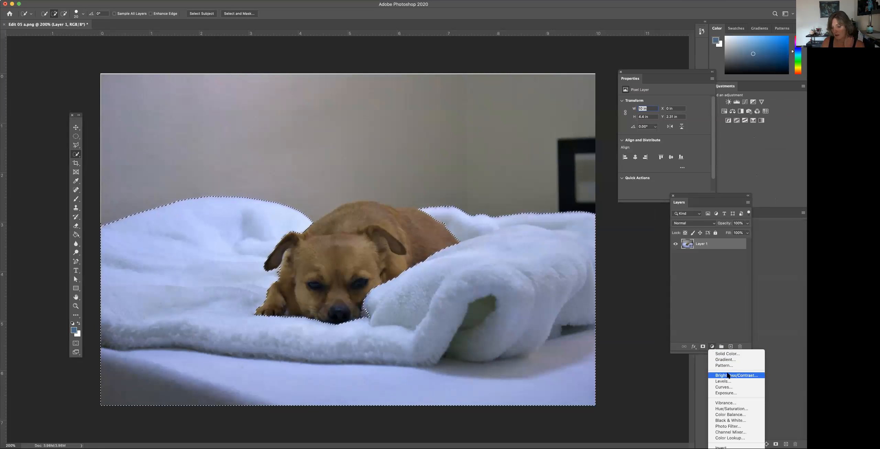
click(728, 393)
drag(664, 119, 665, 119)
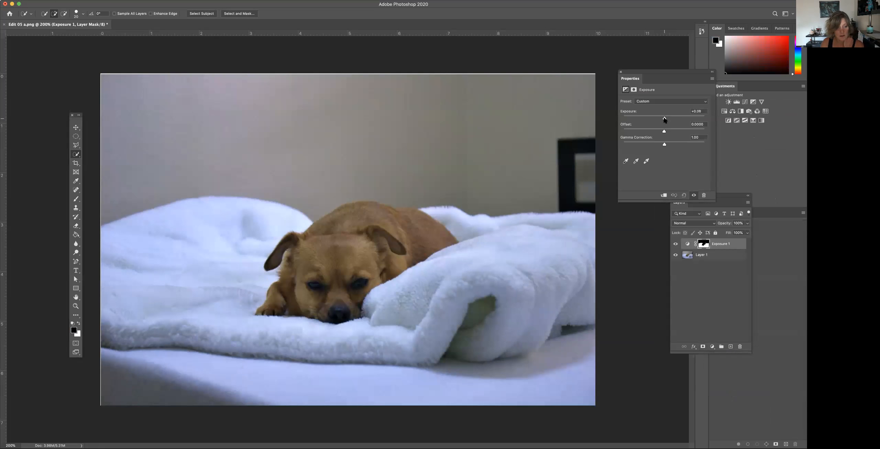
drag(664, 119, 664, 119)
- Select the dog on Layer 1 with Quick Selection, and refine its edges in Select and Mask
click(711, 257)
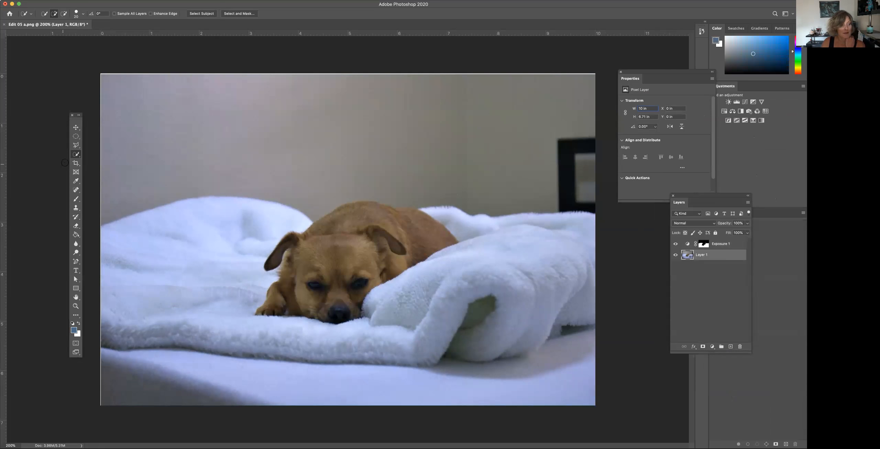
mouse_move(304, 247)
mouse_down()
mouse_move(297, 240)
mouse_move(288, 287)
mouse_move(327, 295)
mouse_up()
mouse_move(359, 265)
mouse_down()
mouse_move(395, 275)
mouse_move(396, 241)
mouse_move(411, 243)
mouse_up()
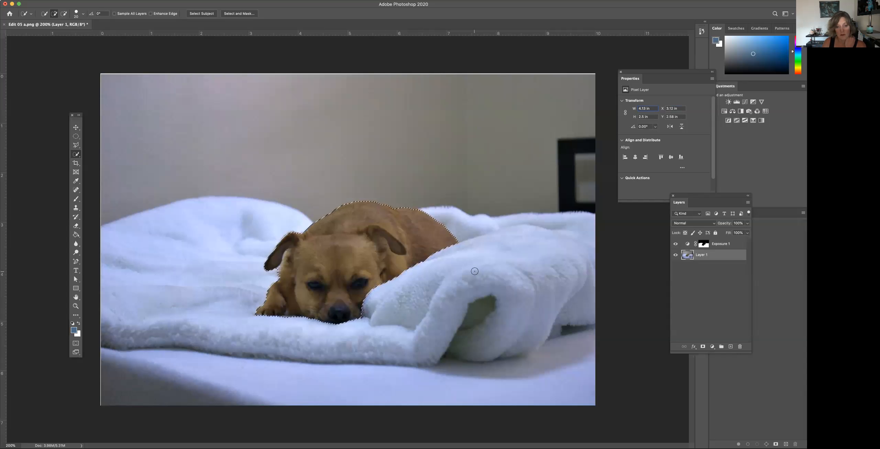
click(235, 14)
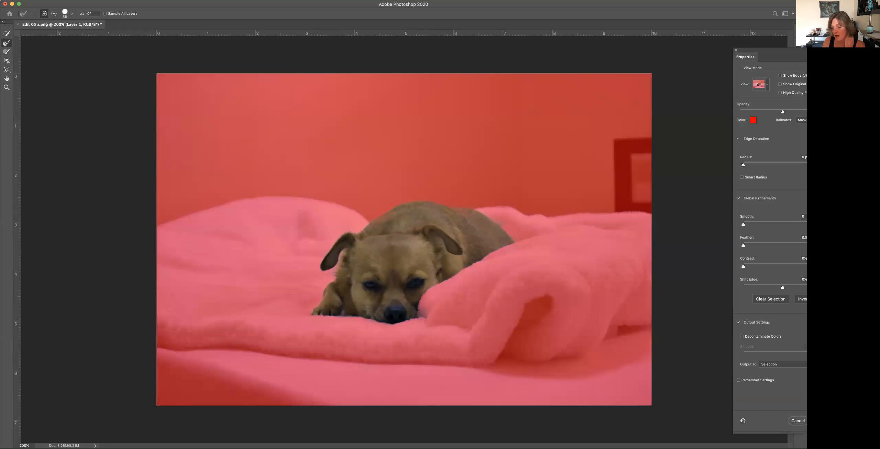
key(Return)
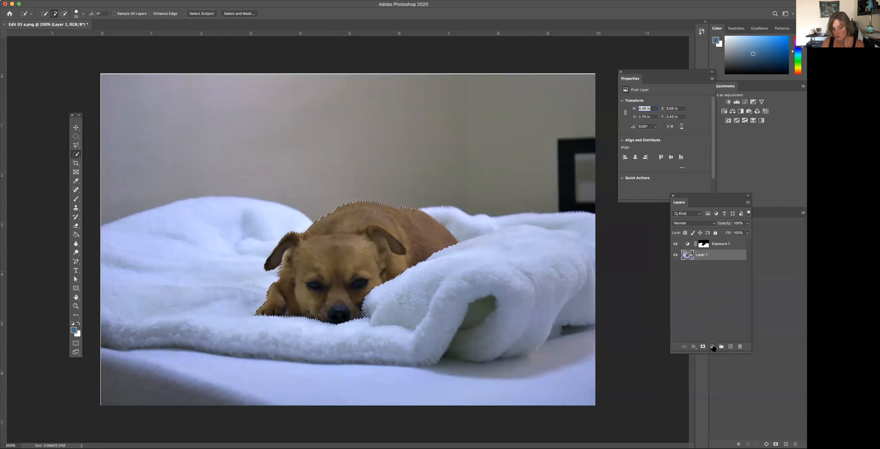
- Add an Exposure adjustment layer limited to the selected dog and set its exposure to +1.06
click(712, 347)
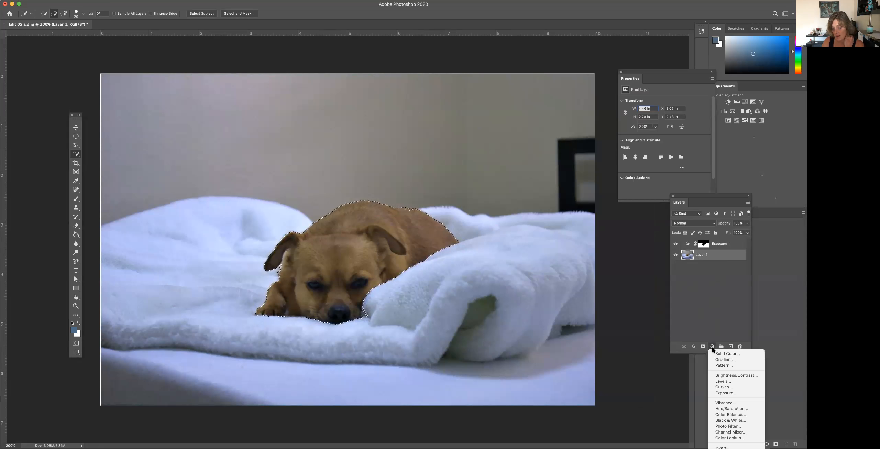
click(721, 393)
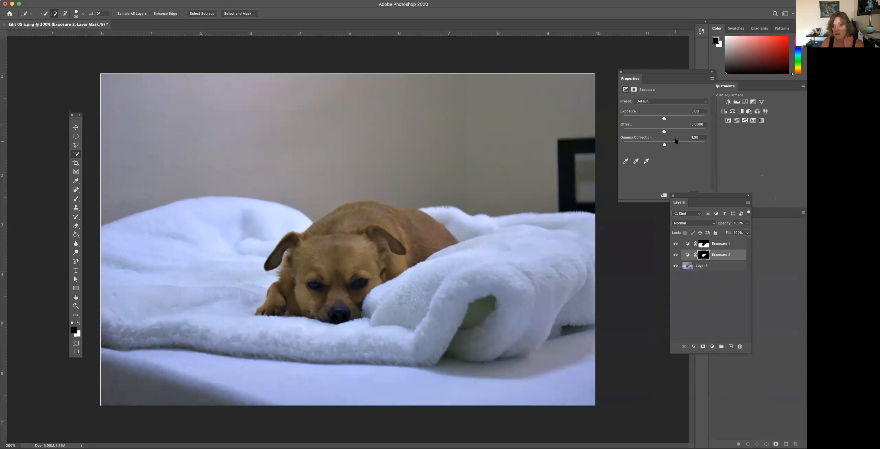
click(663, 118)
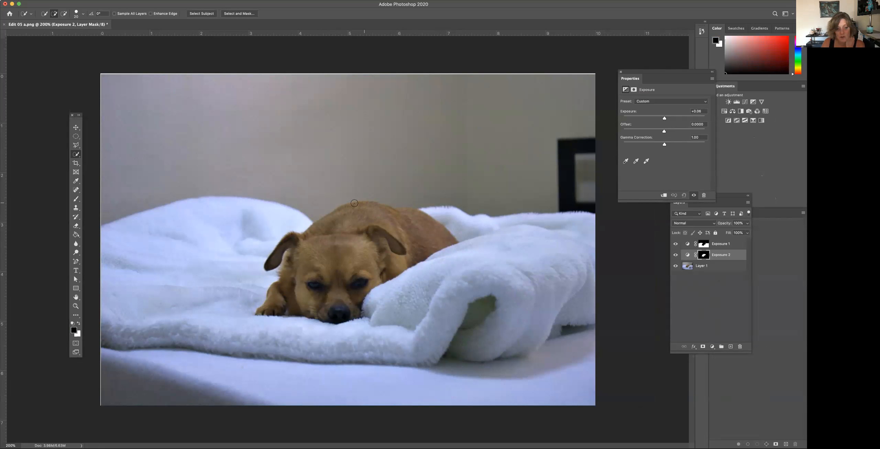
click(403, 211)
key(super+d)
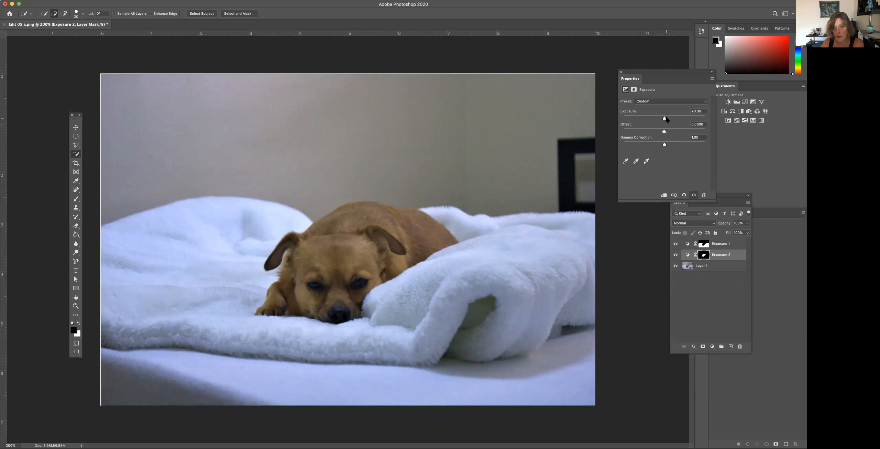
drag(665, 117, 664, 117)
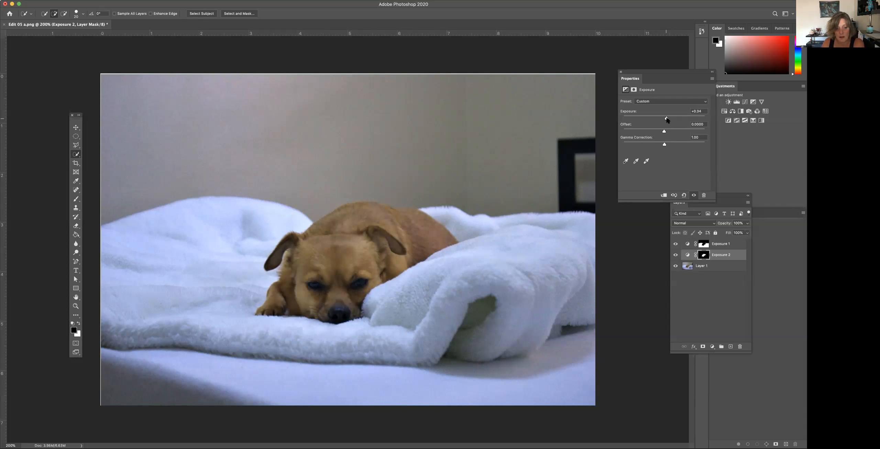
drag(667, 119, 666, 119)
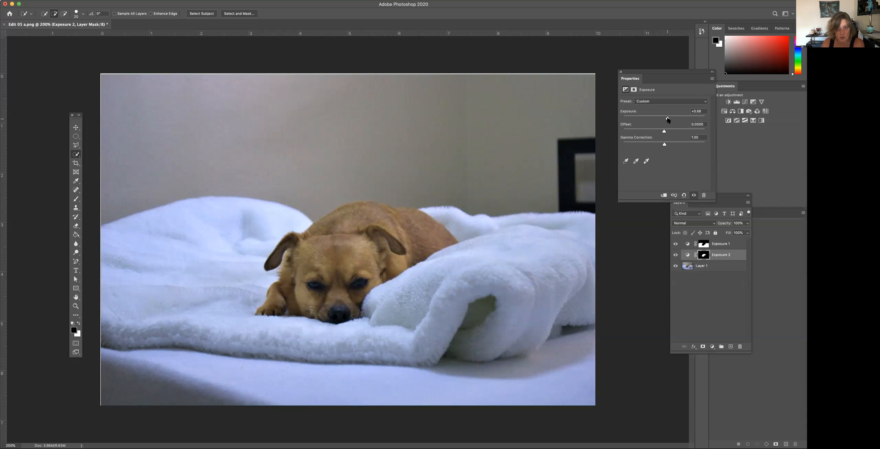
drag(669, 120, 673, 120)
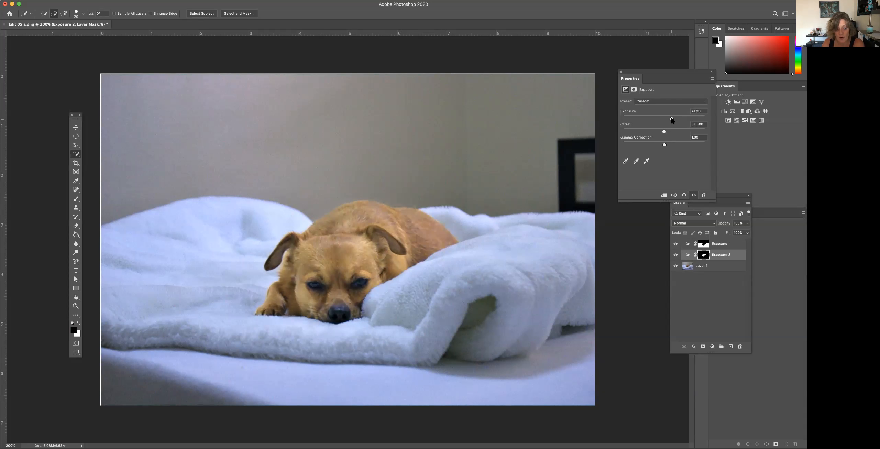
drag(670, 120, 671, 120)
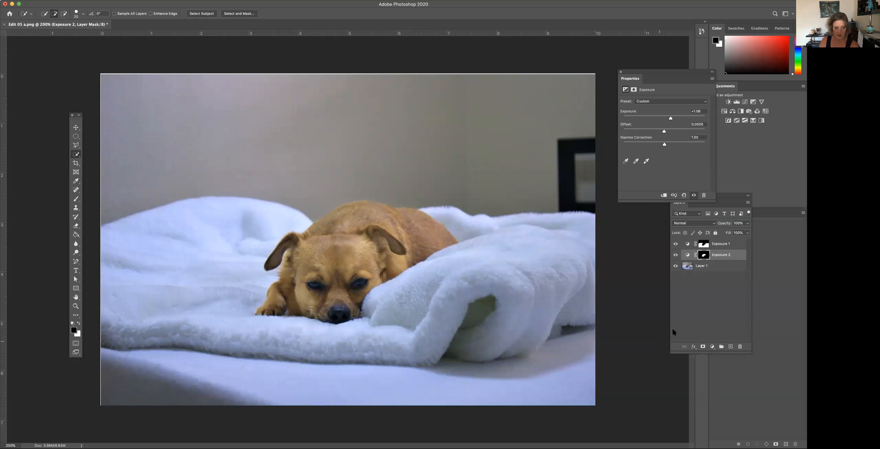
- Compare the photo before and after by hiding both Exposure layers and showing them again
drag(676, 244, 676, 255)
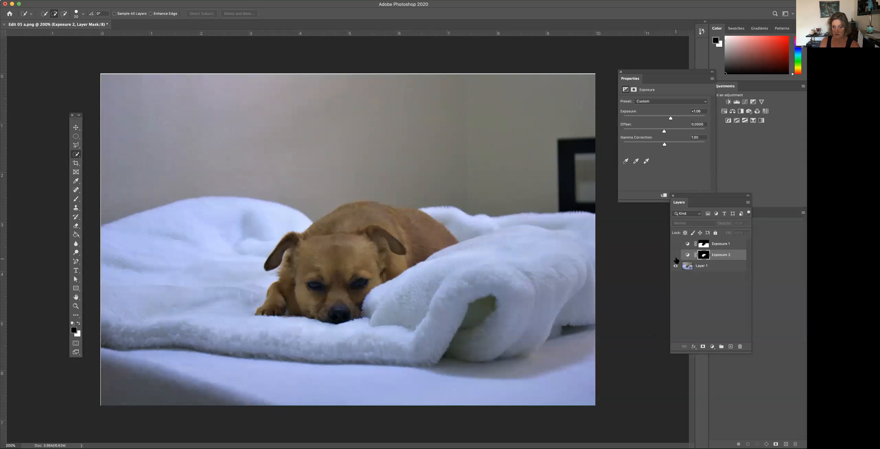
click(676, 255)
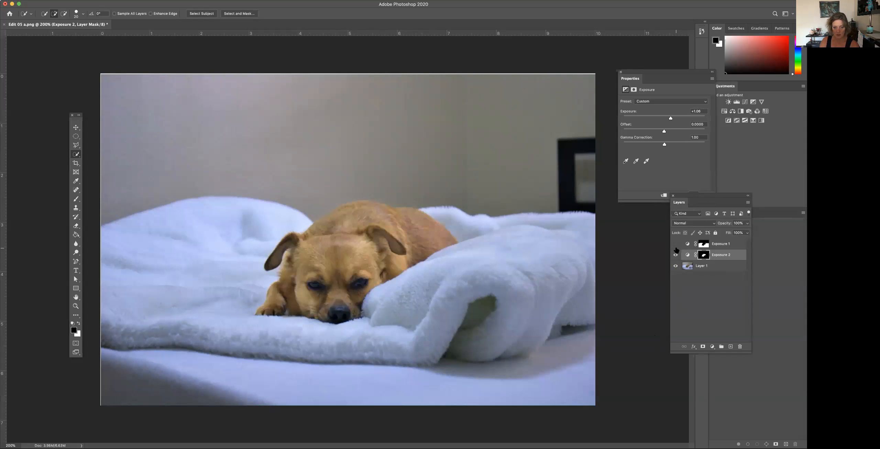
click(675, 244)
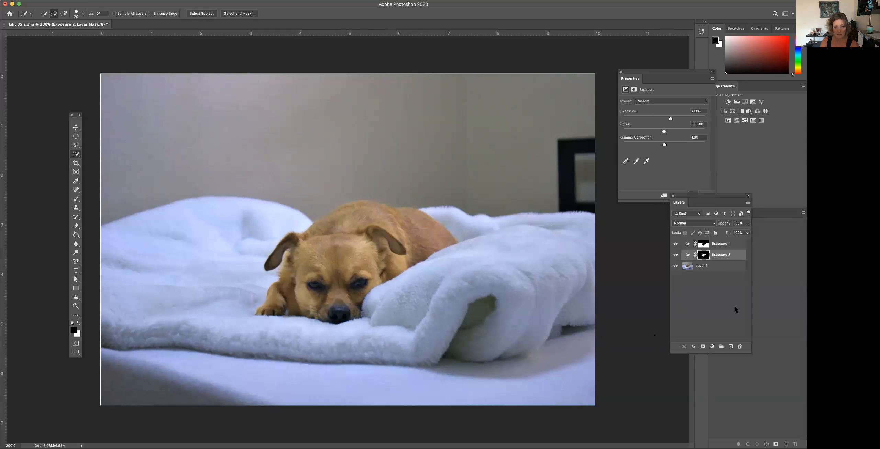